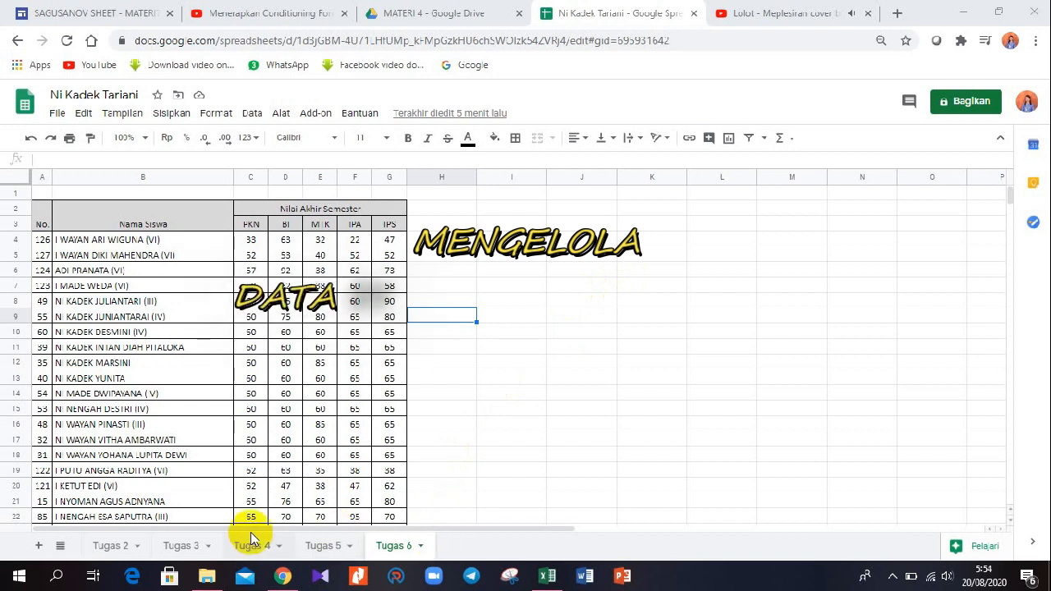
Step: Add a new sheet to the spreadsheet and rename it Tugas 7
click(37, 547)
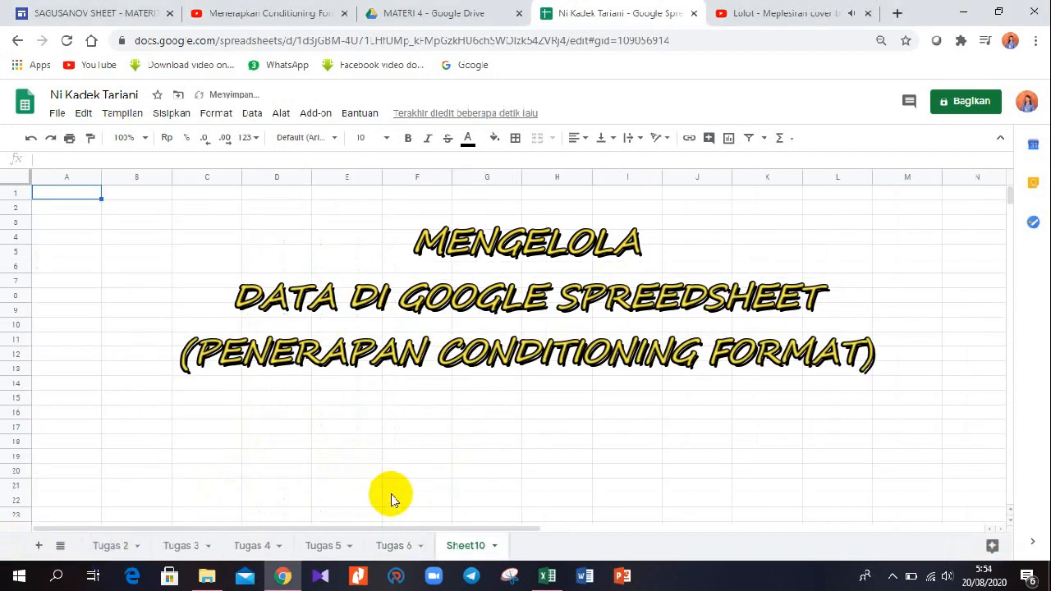
right_click(462, 547)
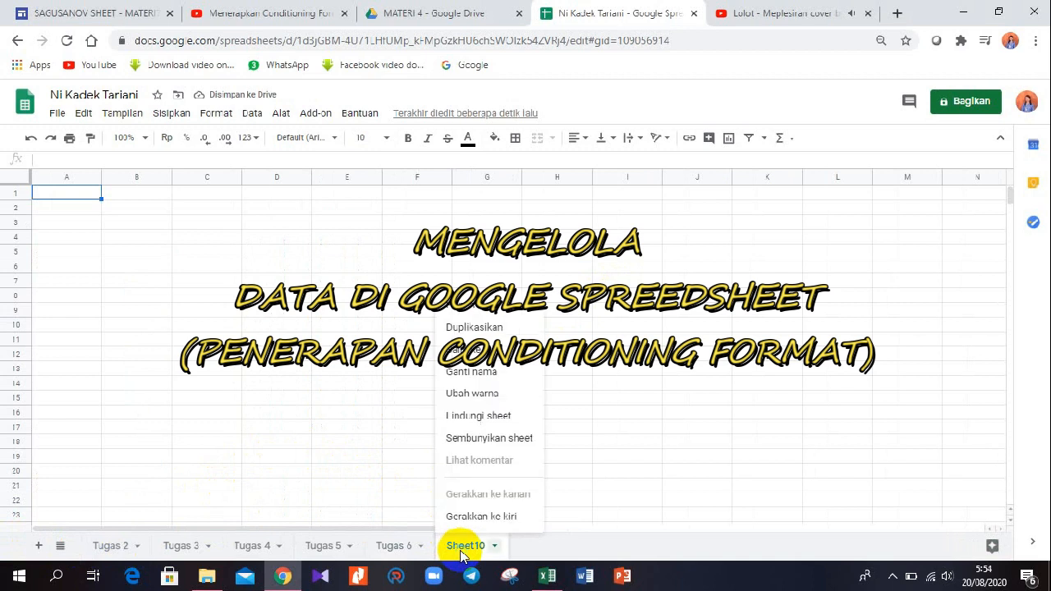
click(472, 372)
text(T)
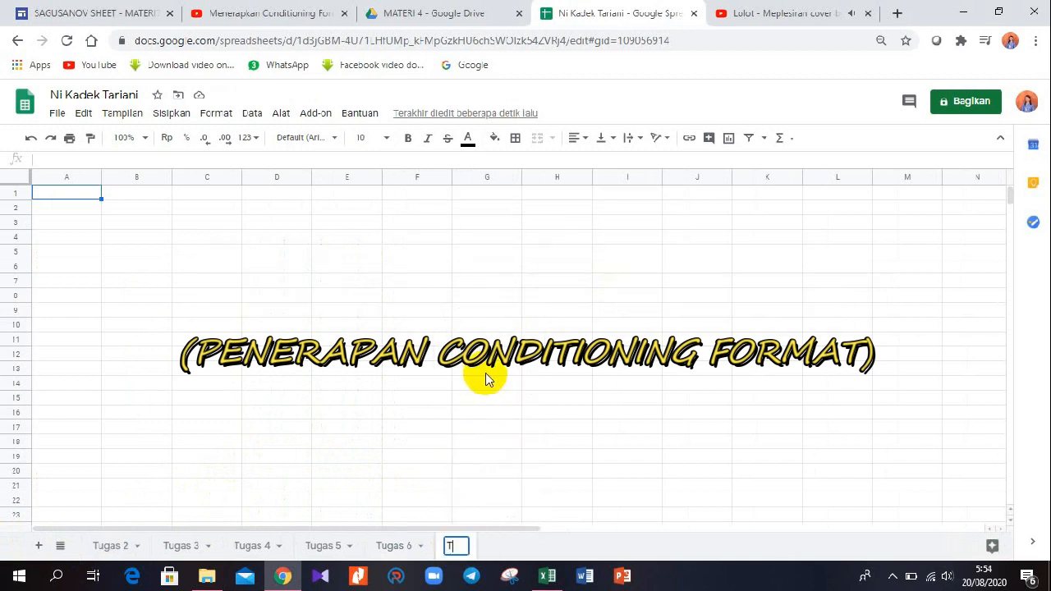
text(ugas 7)
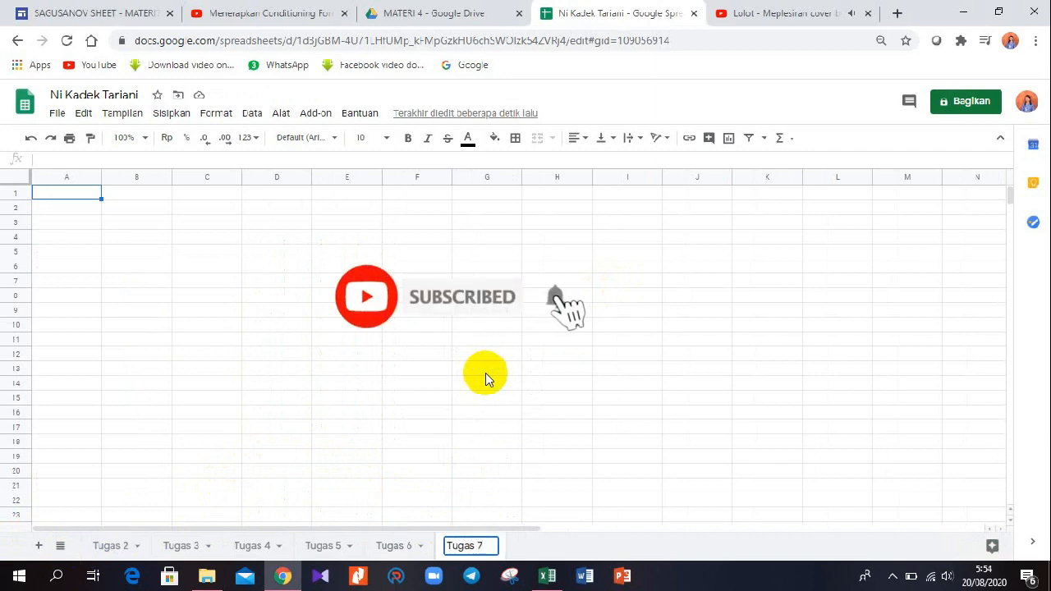
key(Return)
Step: Switch to the Excel workbook Book1 and copy all cells of Sheet1
click(546, 579)
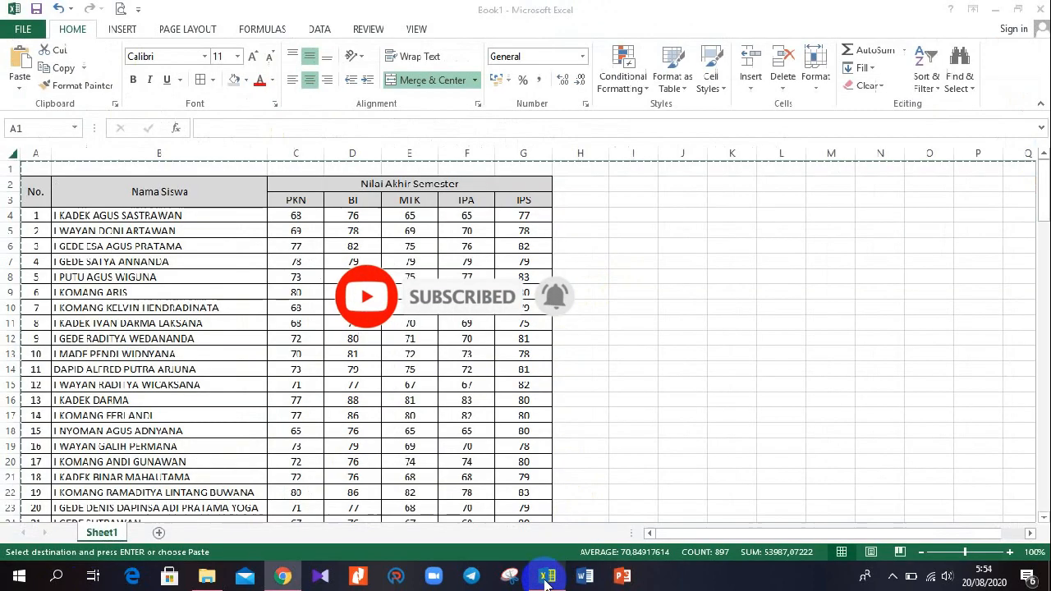
right_click(13, 153)
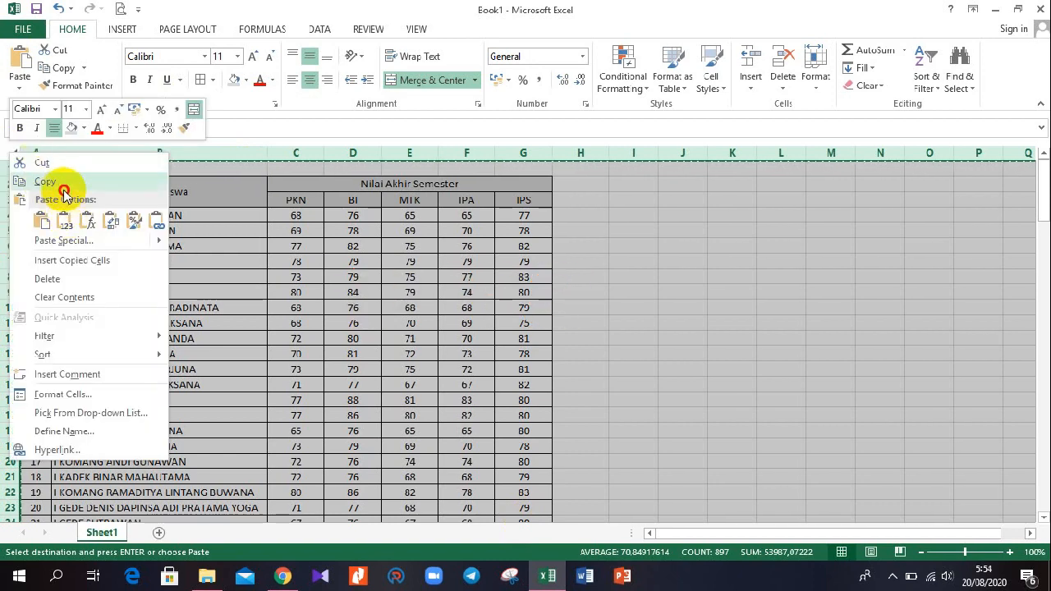
click(64, 182)
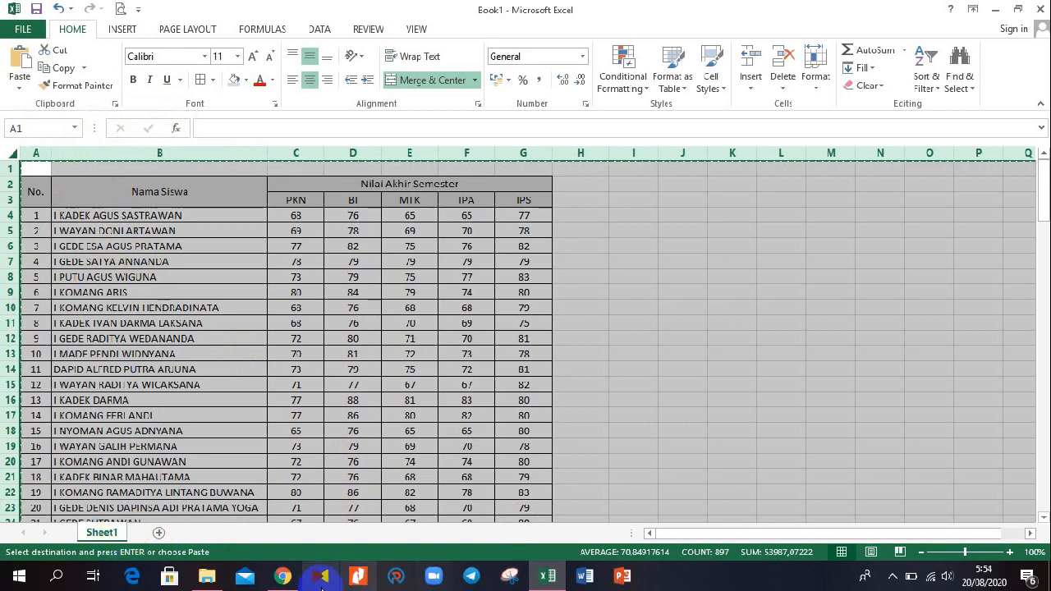
Step: Return to Google Sheets in the browser and paste the copied grade table over the whole Tugas 7 sheet
click(281, 577)
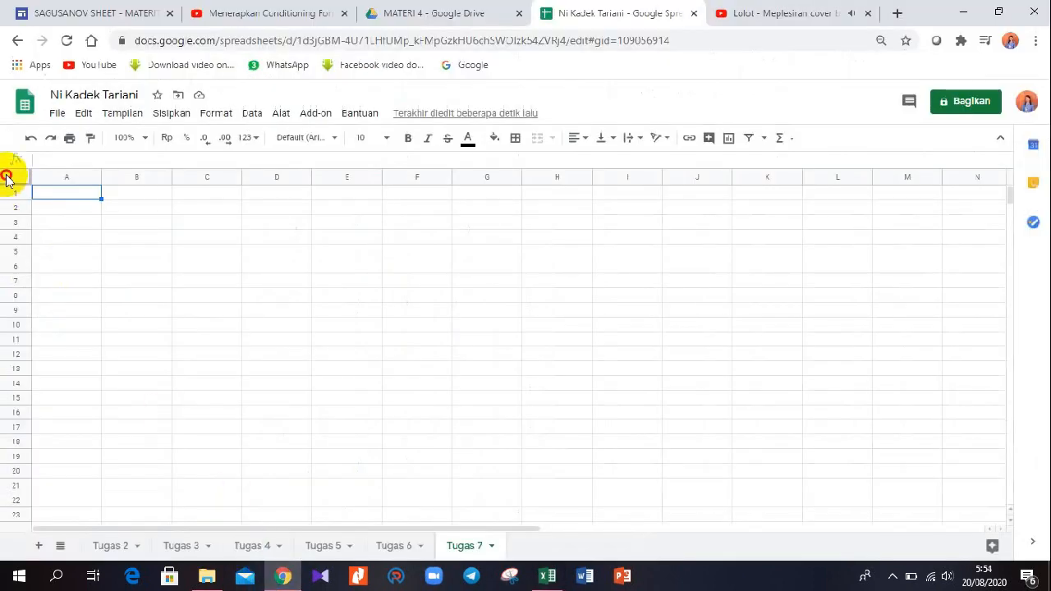
click(8, 179)
right_click(37, 187)
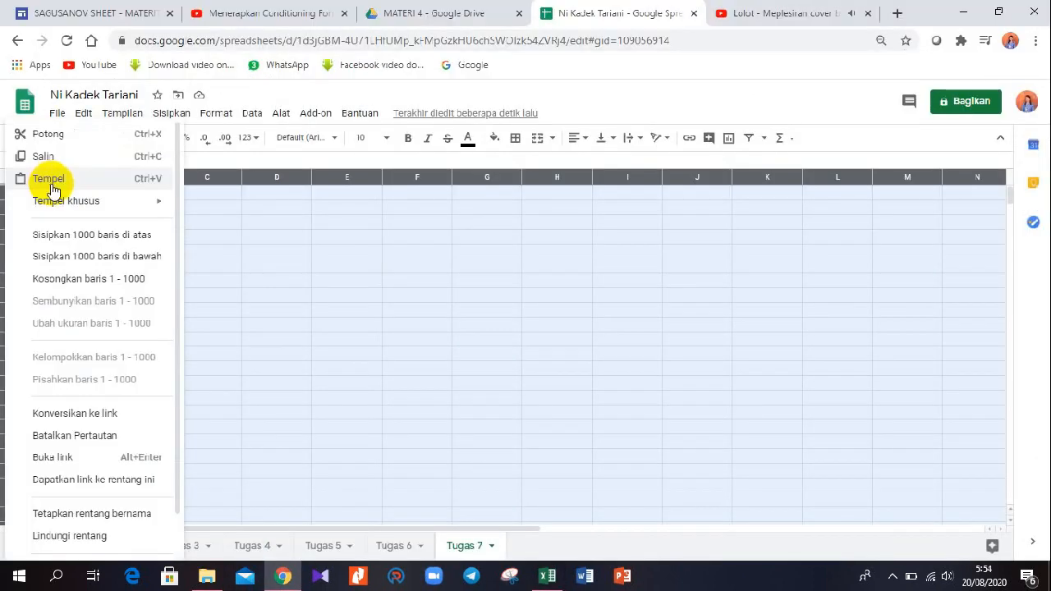
click(114, 188)
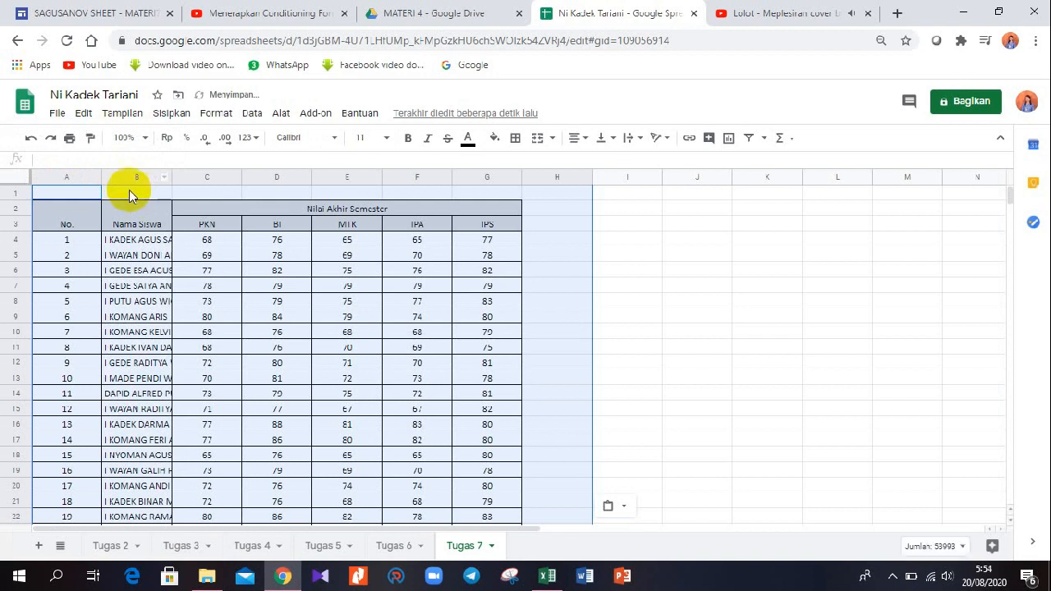
Step: Fit columns A and B to their contents and narrow the grade columns C to G
click(83, 193)
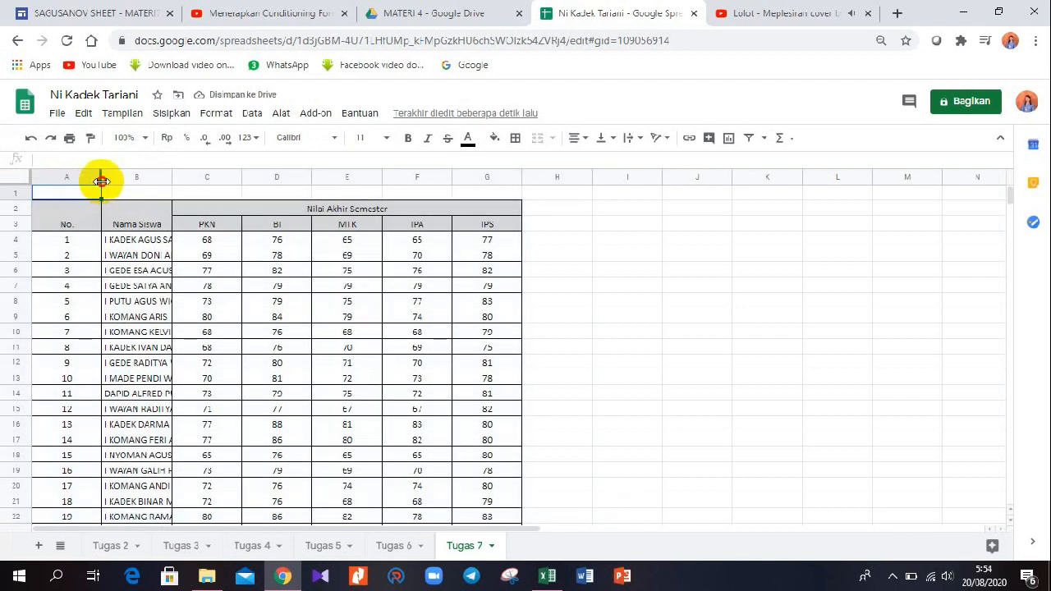
double_click(100, 177)
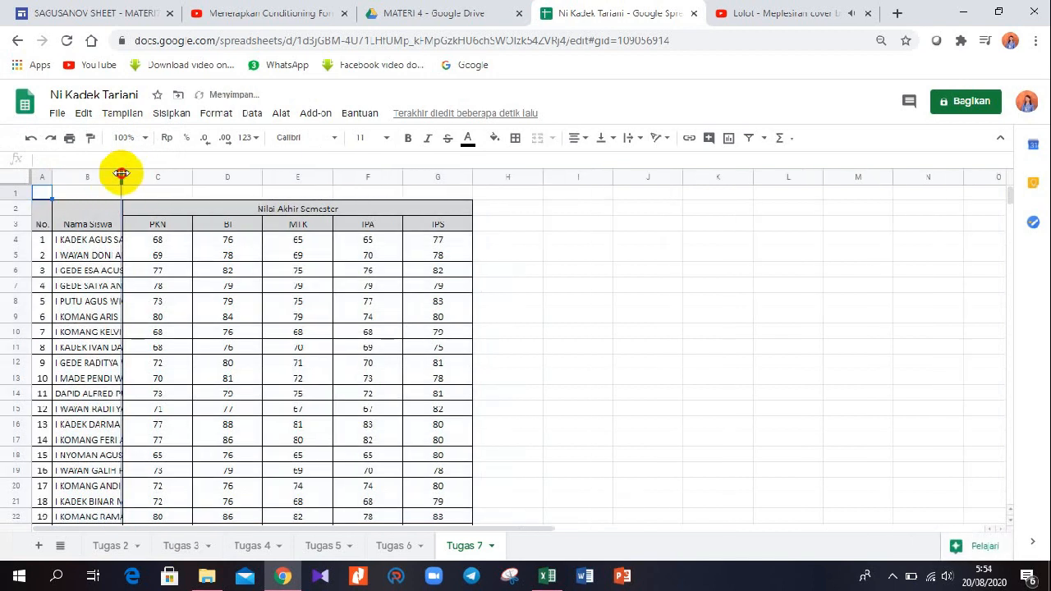
double_click(121, 174)
drag(254, 180, 478, 181)
click(353, 245)
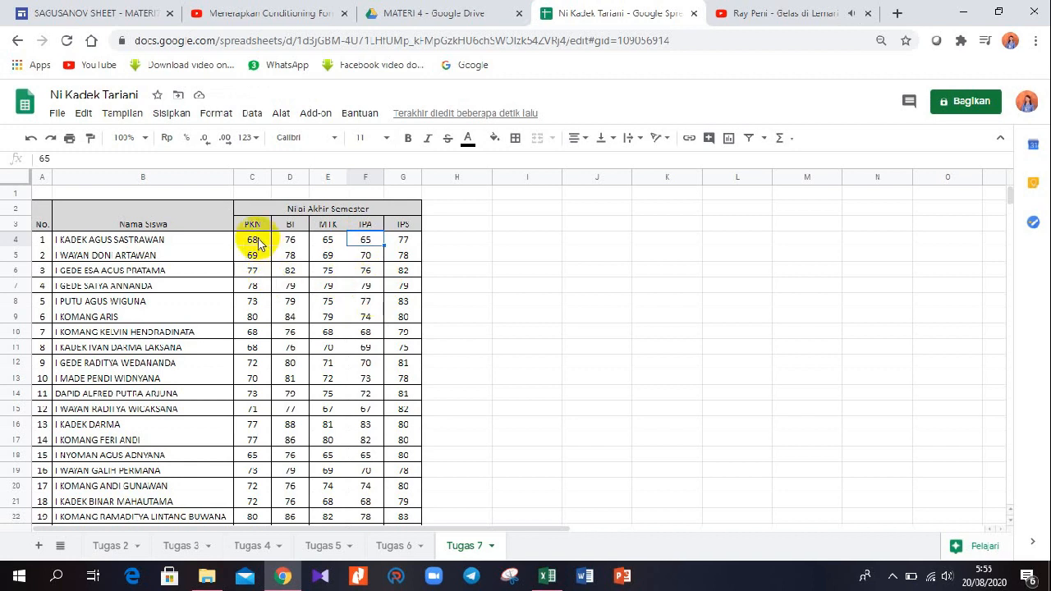
Step: Start a conditional formatting rule for all grade cells in C4:G130
drag(248, 239, 409, 383)
scroll(431, 329, up, 12)
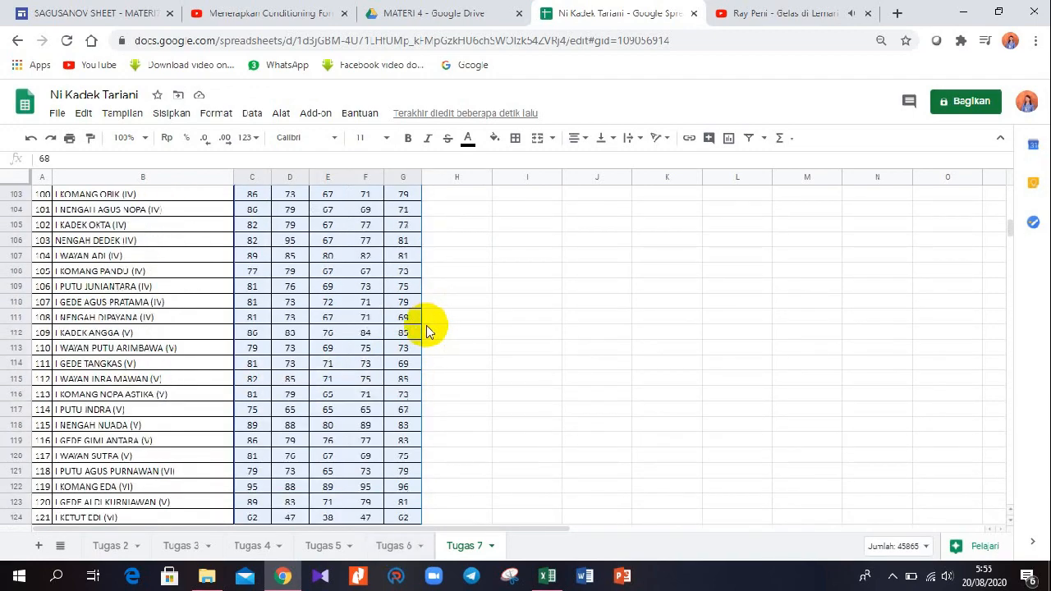
scroll(433, 345, up, 15)
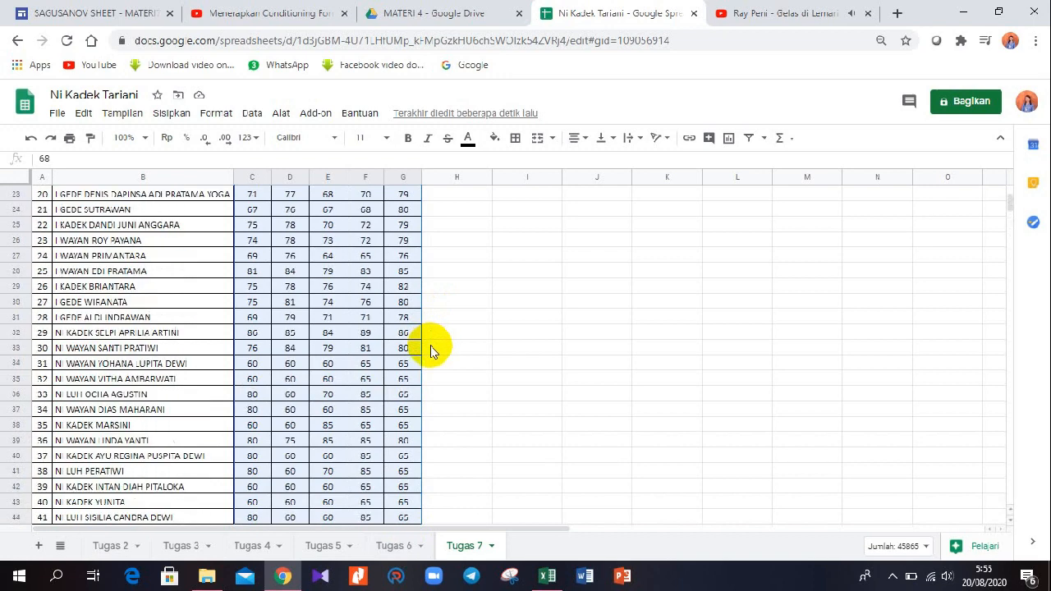
click(217, 113)
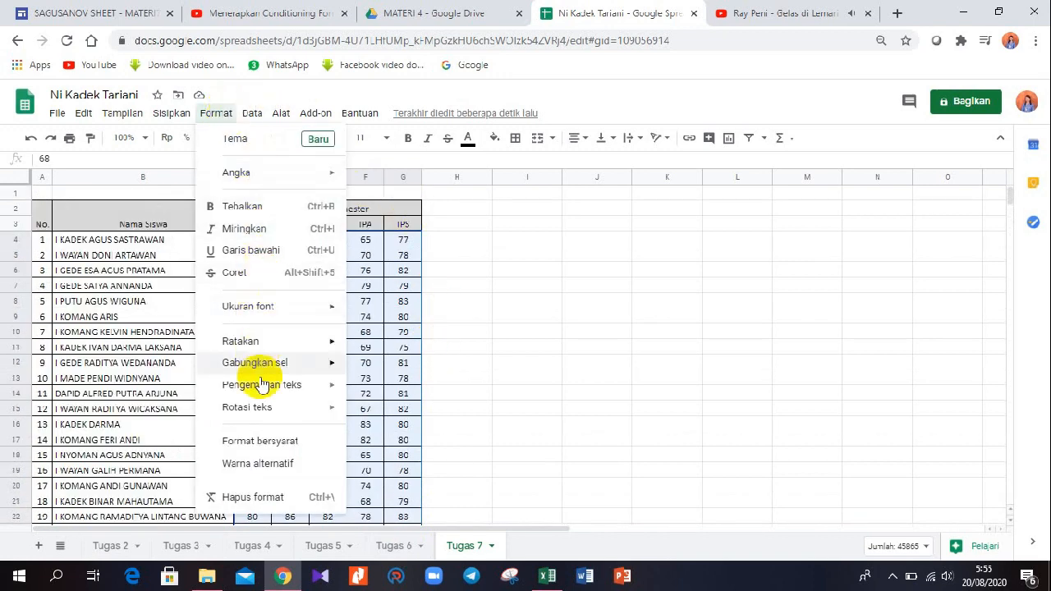
click(259, 442)
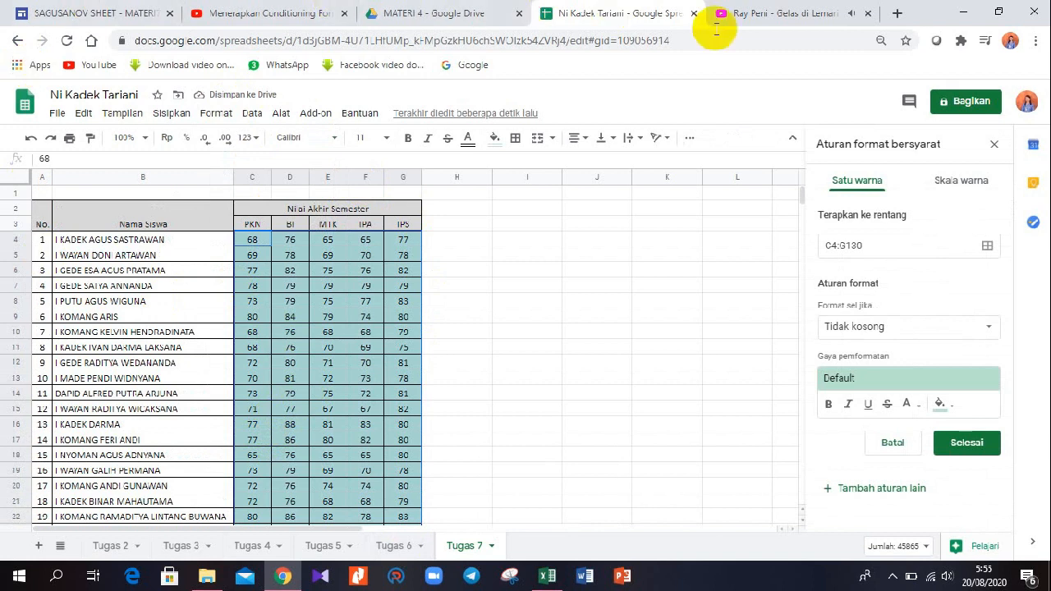
Step: Make the rule fill cells red when the value is less than (Kurang dari) 70, and save it
click(860, 328)
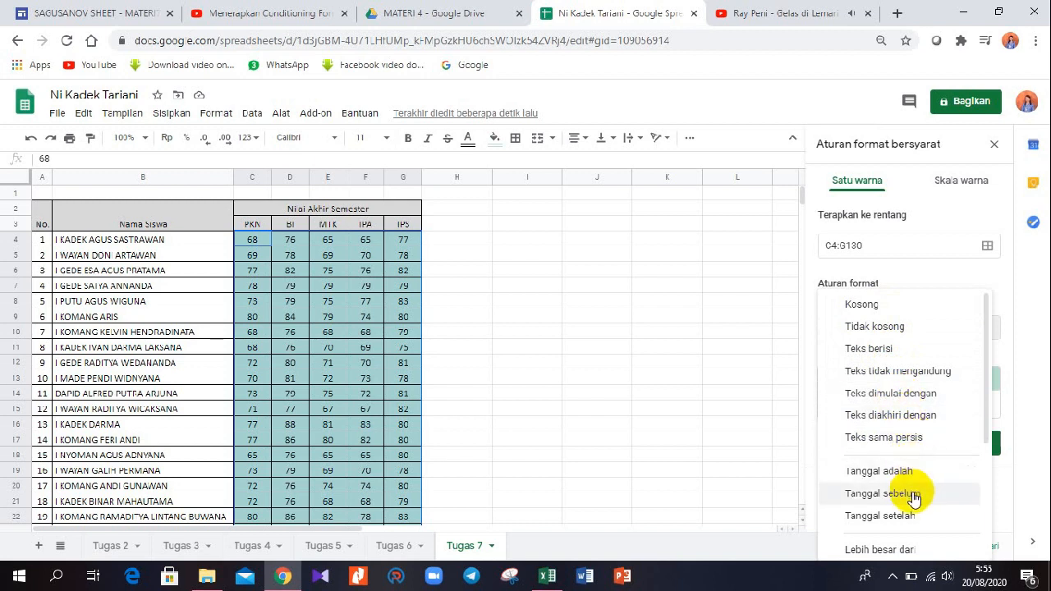
scroll(913, 499, down, 1)
scroll(913, 497, down, 2)
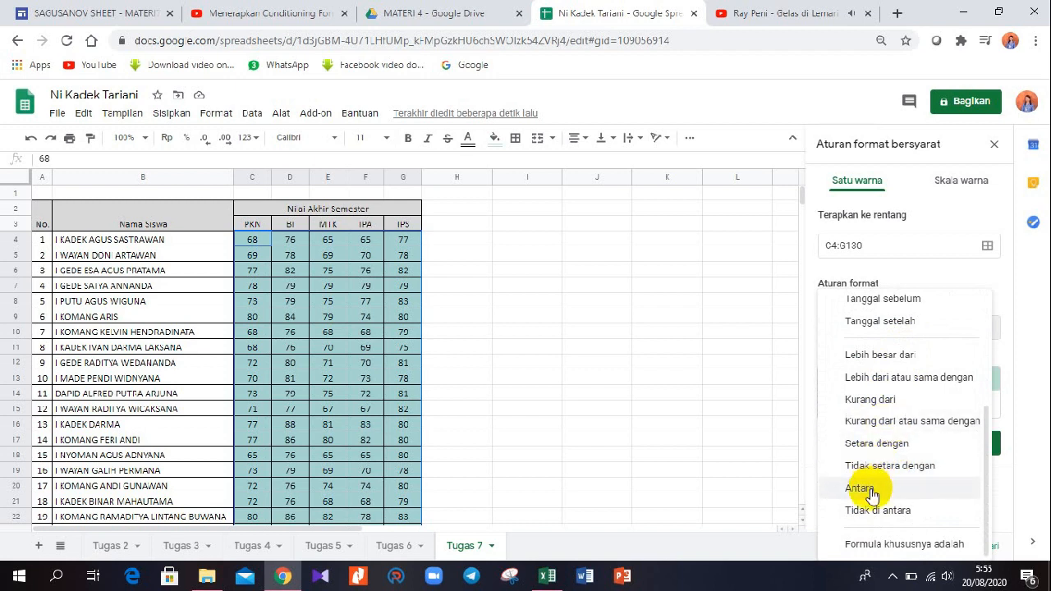
click(886, 409)
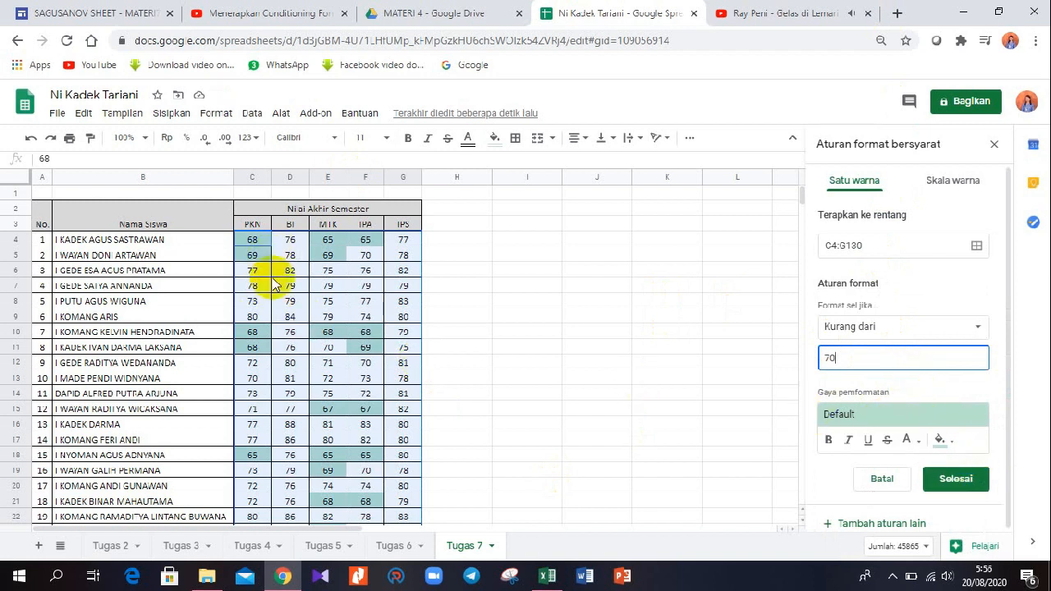
click(945, 440)
click(824, 254)
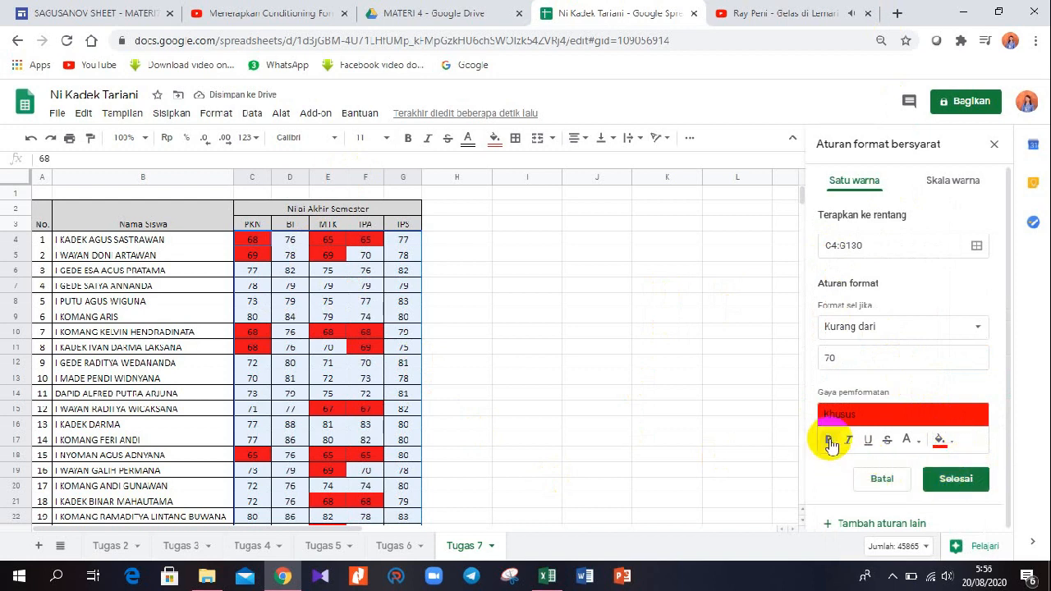
click(972, 485)
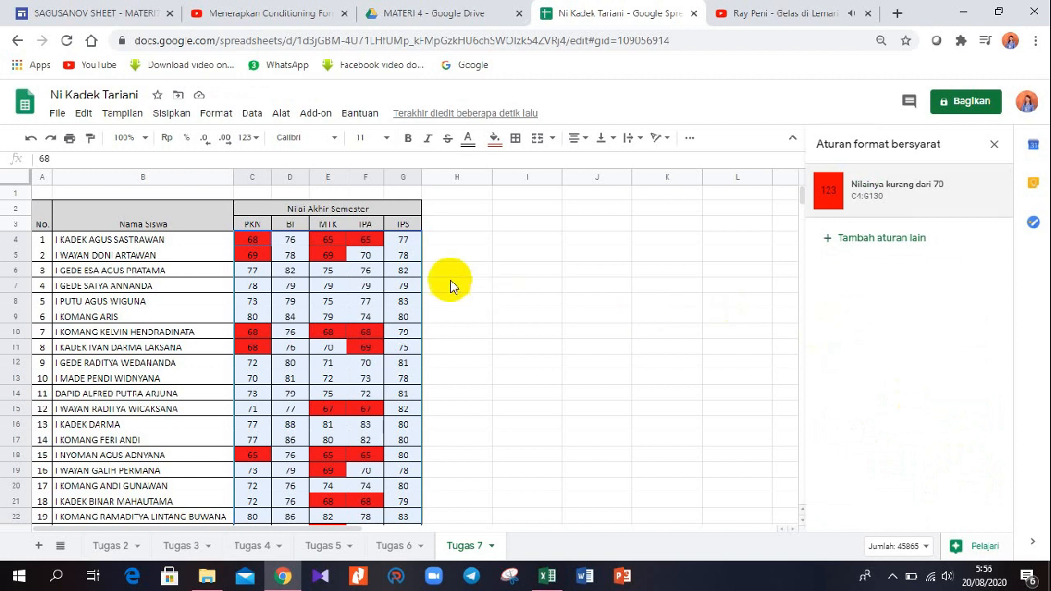
Step: Add another conditional formatting rule covering the student numbers, names and grades in A4:G130
click(301, 301)
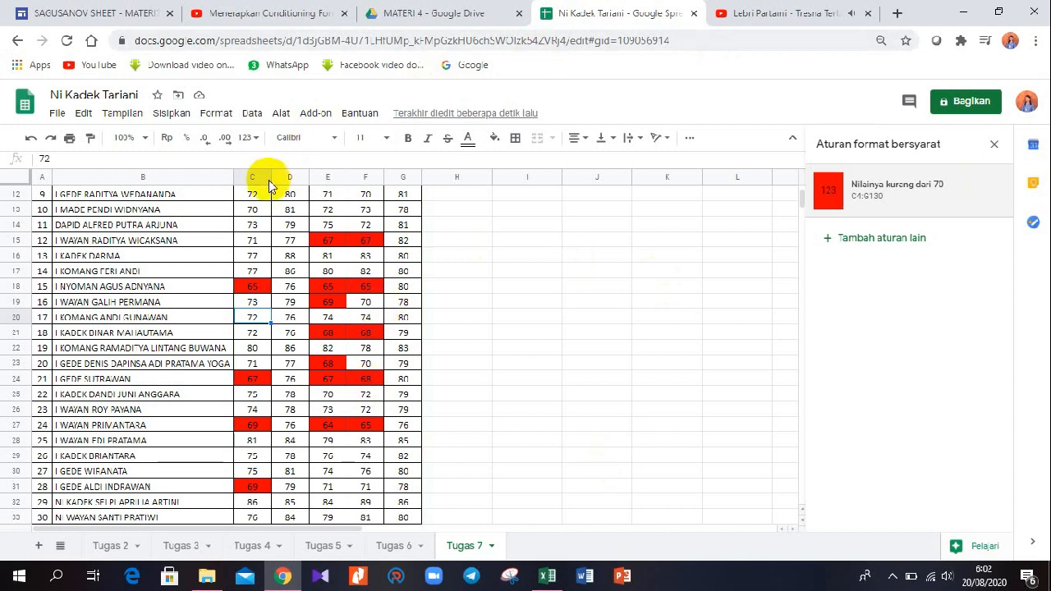
click(164, 255)
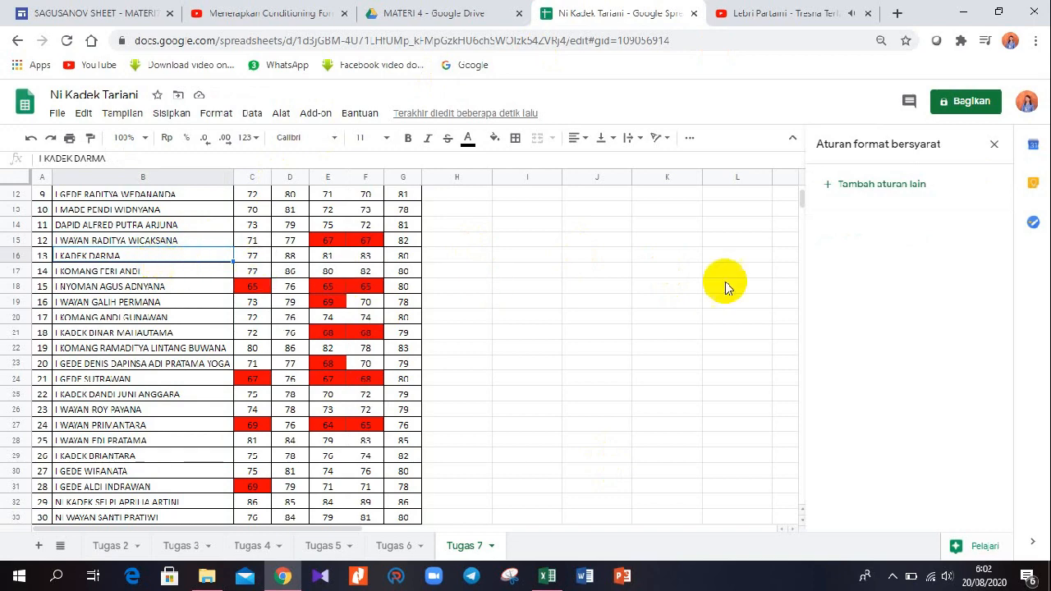
scroll(345, 322, up, 1)
scroll(345, 323, up, 3)
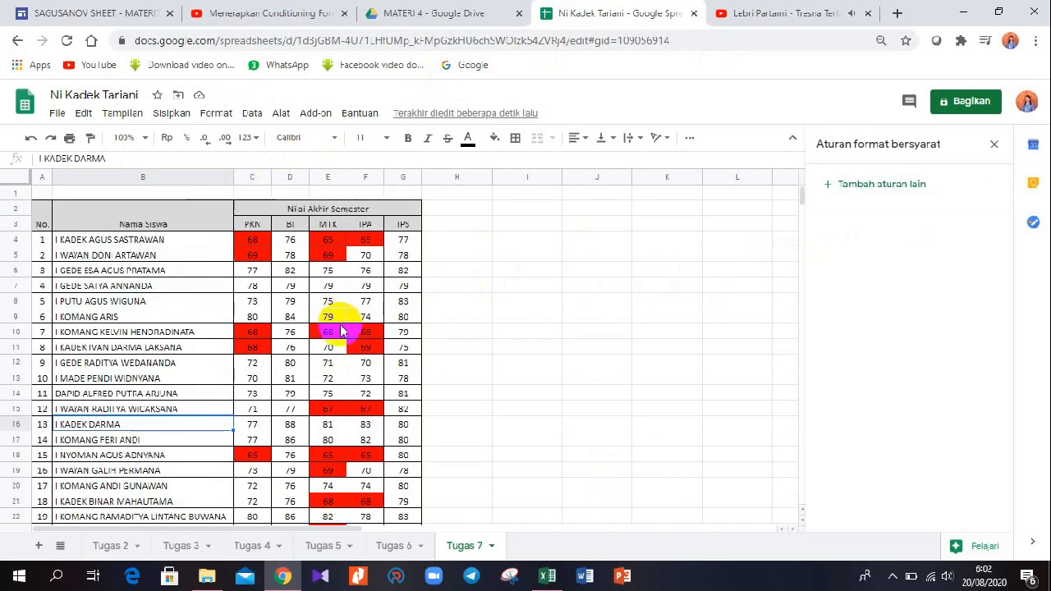
click(36, 239)
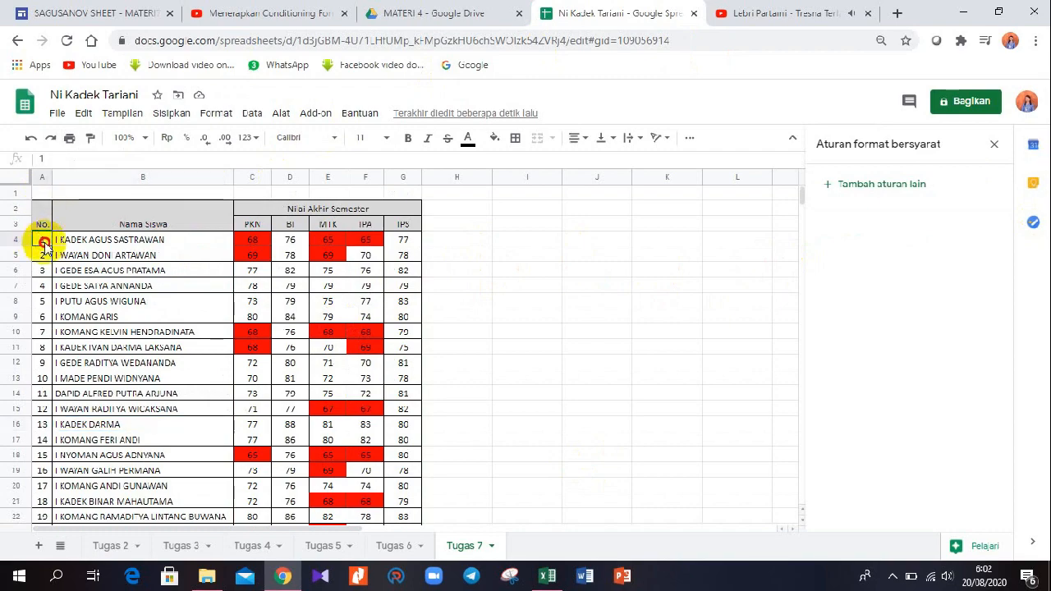
drag(44, 244, 419, 335)
click(884, 234)
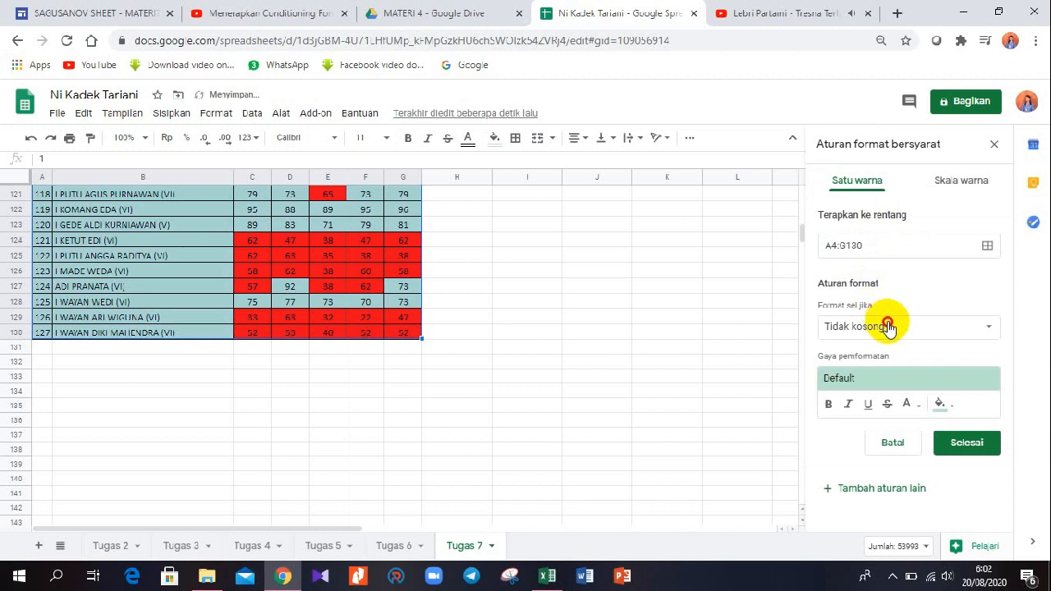
Step: Set the new rule's condition to equal to (Setara dengan) and enter the full name of the student in row 16
click(887, 326)
scroll(875, 374, down, 3)
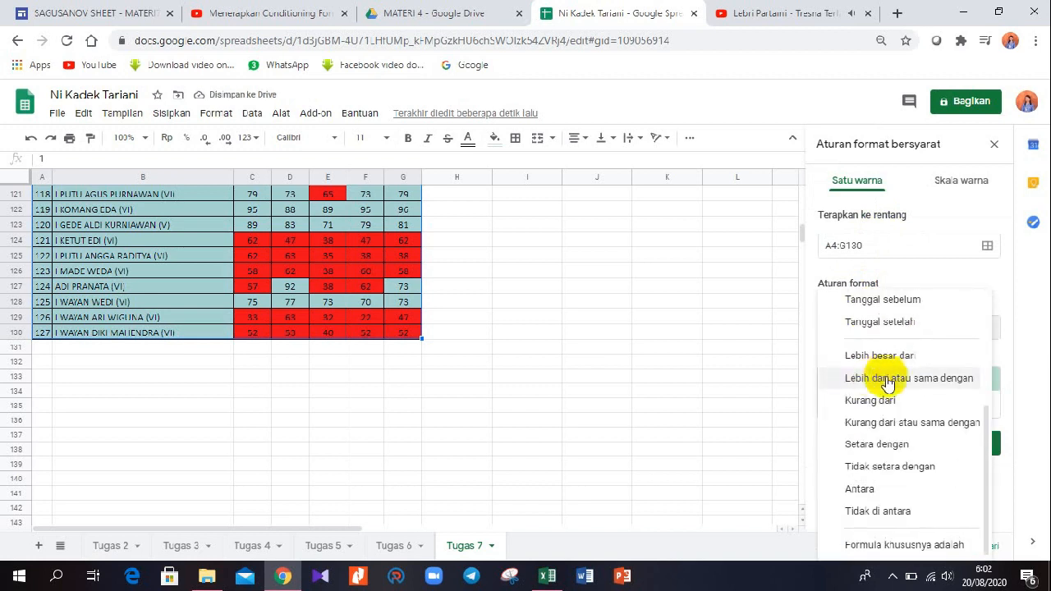
click(891, 447)
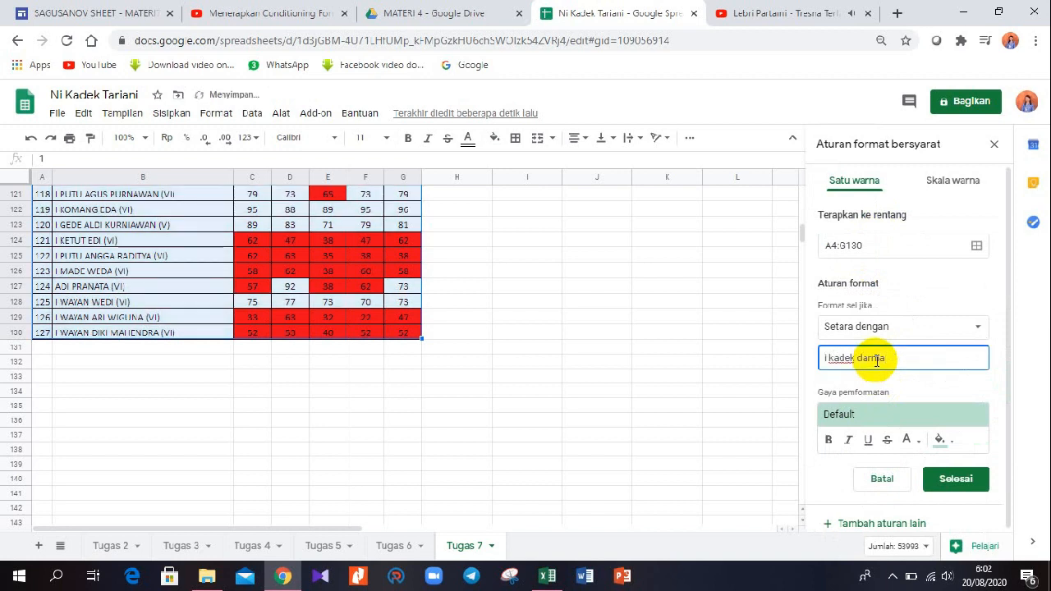
Step: Give the student-name rule a cyan fill and red text
click(952, 442)
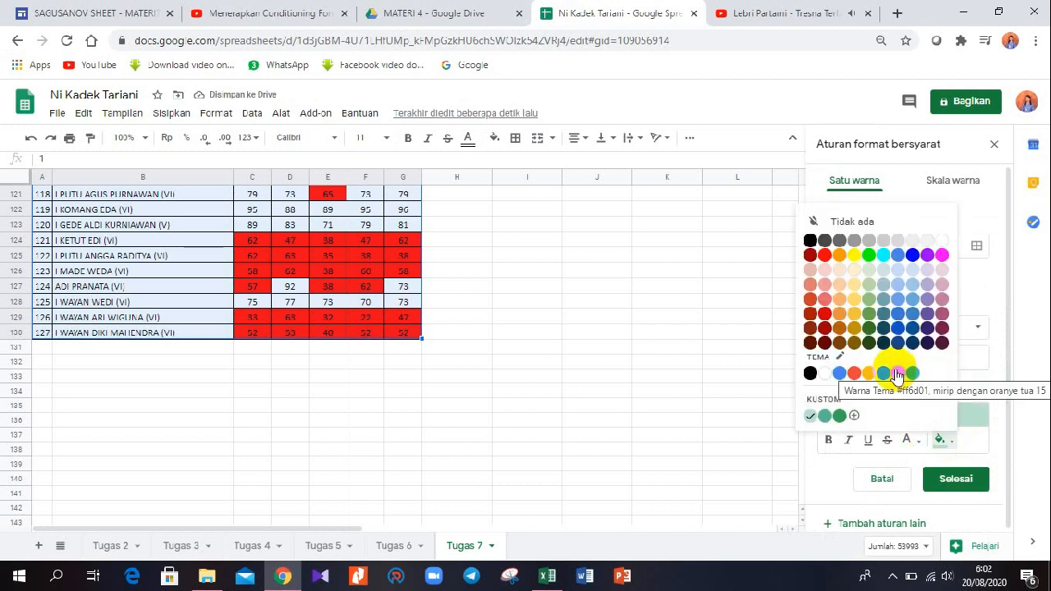
click(871, 255)
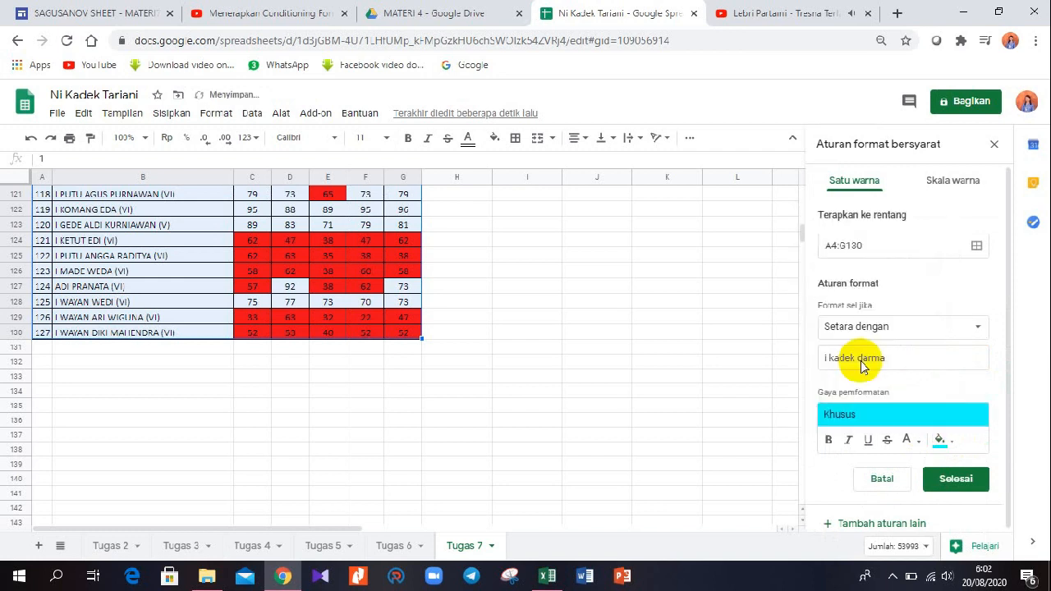
click(919, 443)
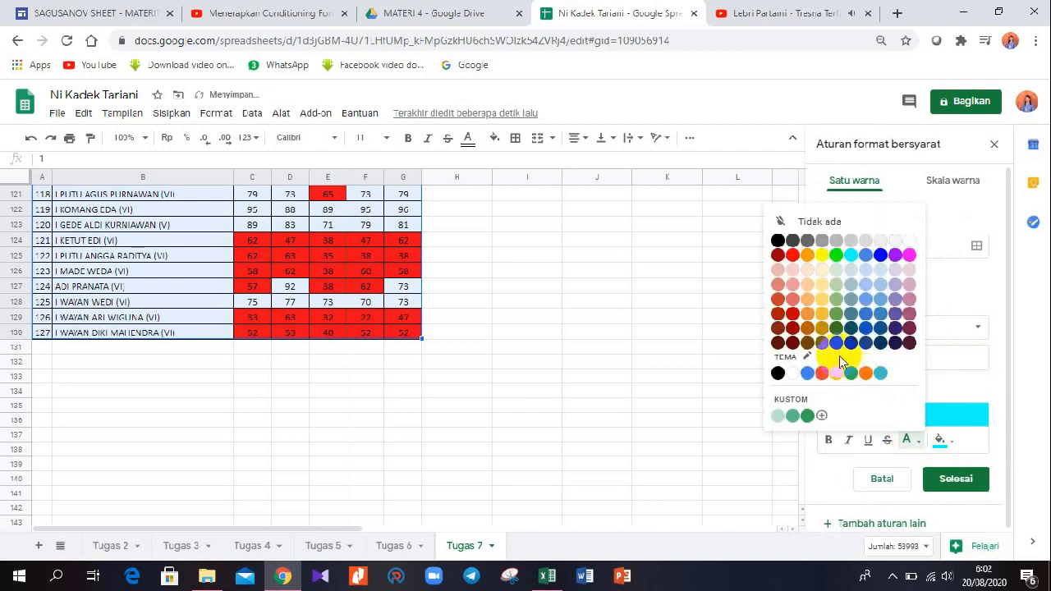
click(789, 258)
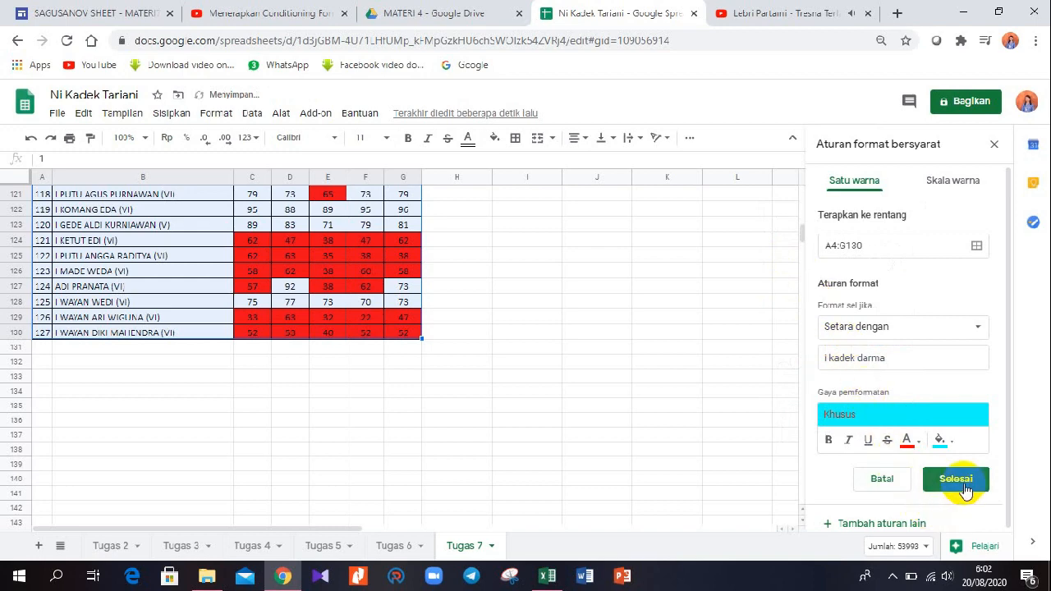
scroll(532, 450, up, 15)
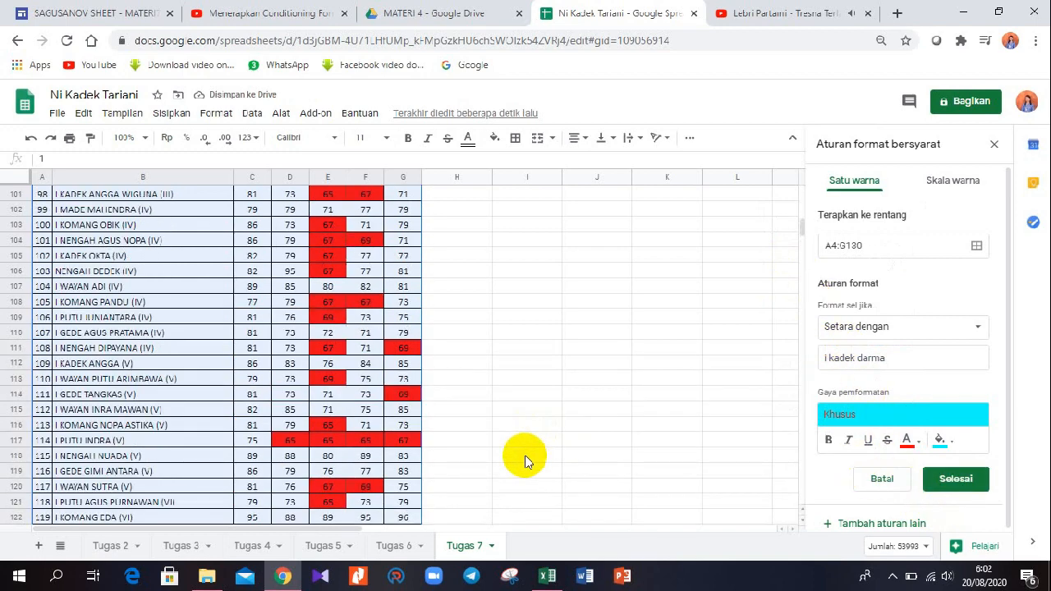
scroll(530, 464, up, 20)
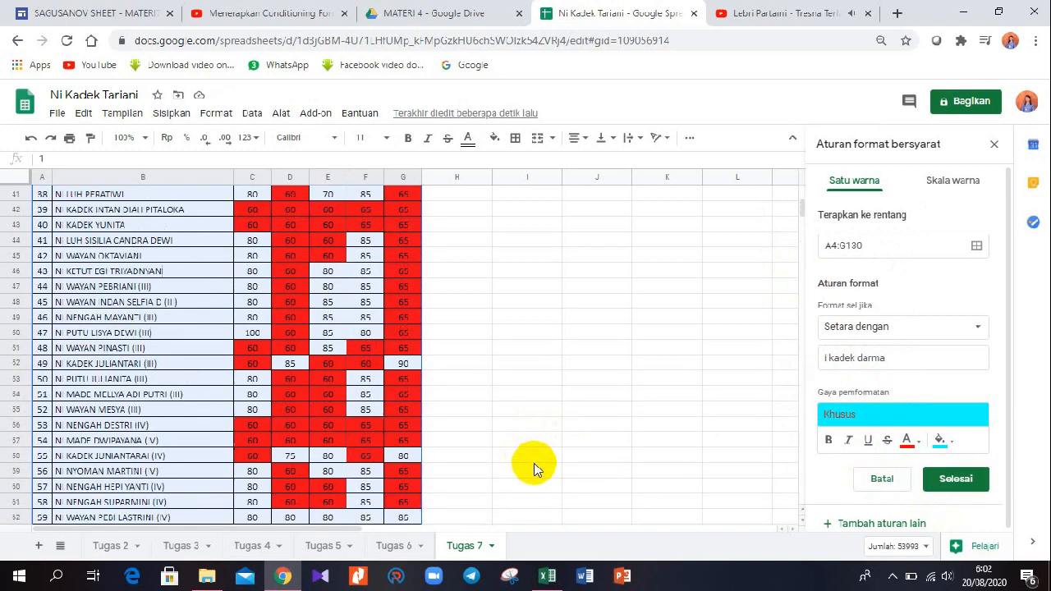
Step: Keep the student-name rule's condition as equal to (Setara dengan), save the rule, and deselect the table range
scroll(537, 463, up, 3)
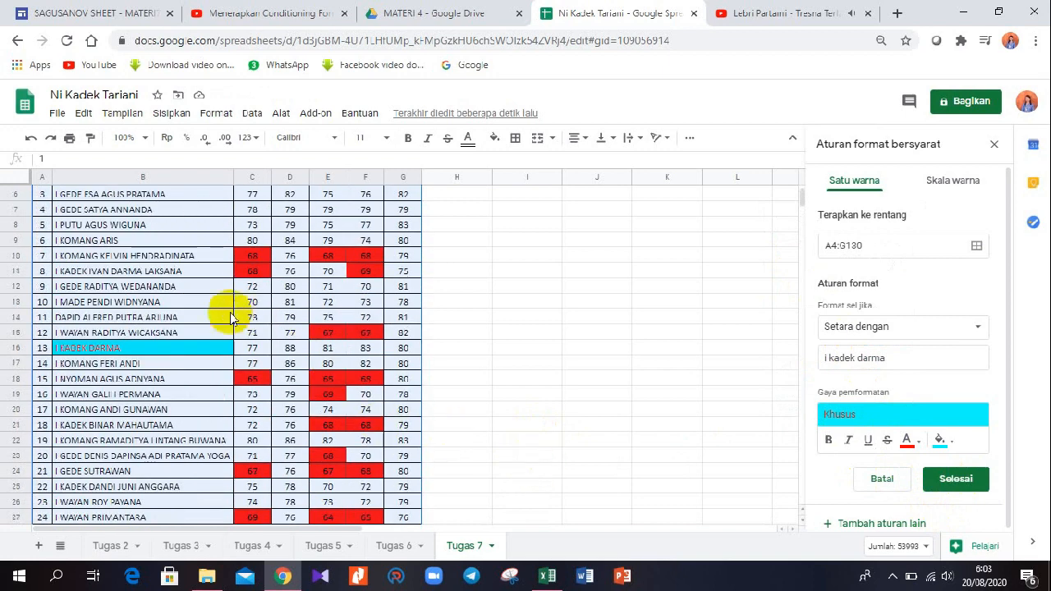
scroll(606, 419, up, 3)
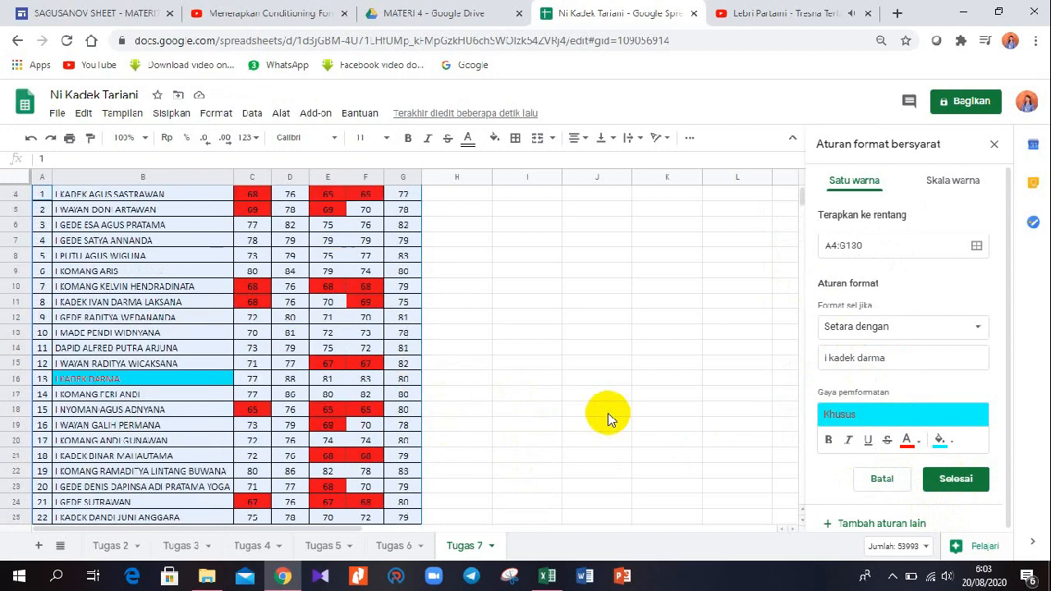
click(977, 333)
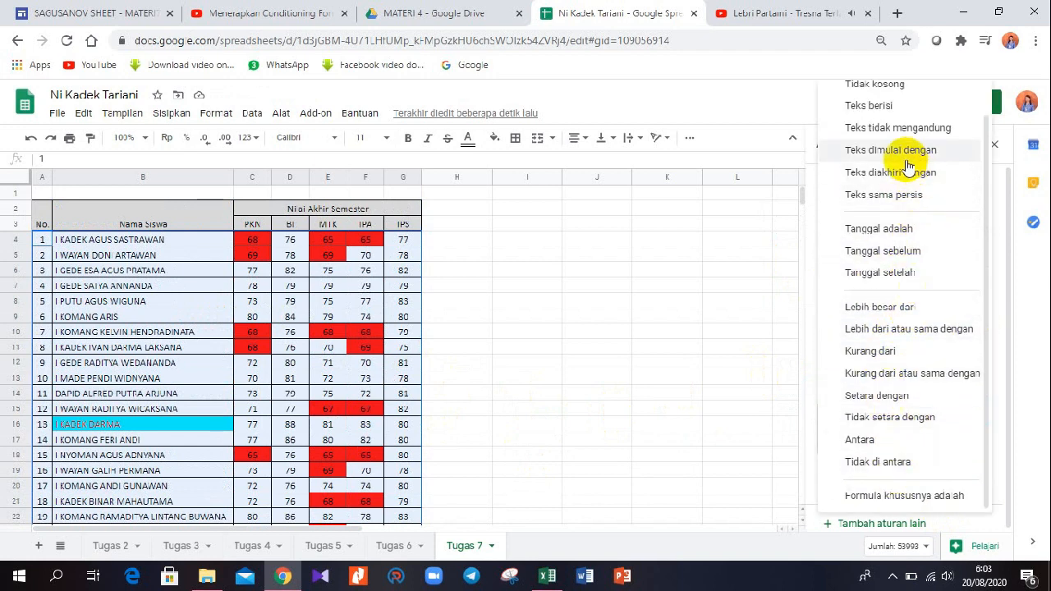
click(904, 397)
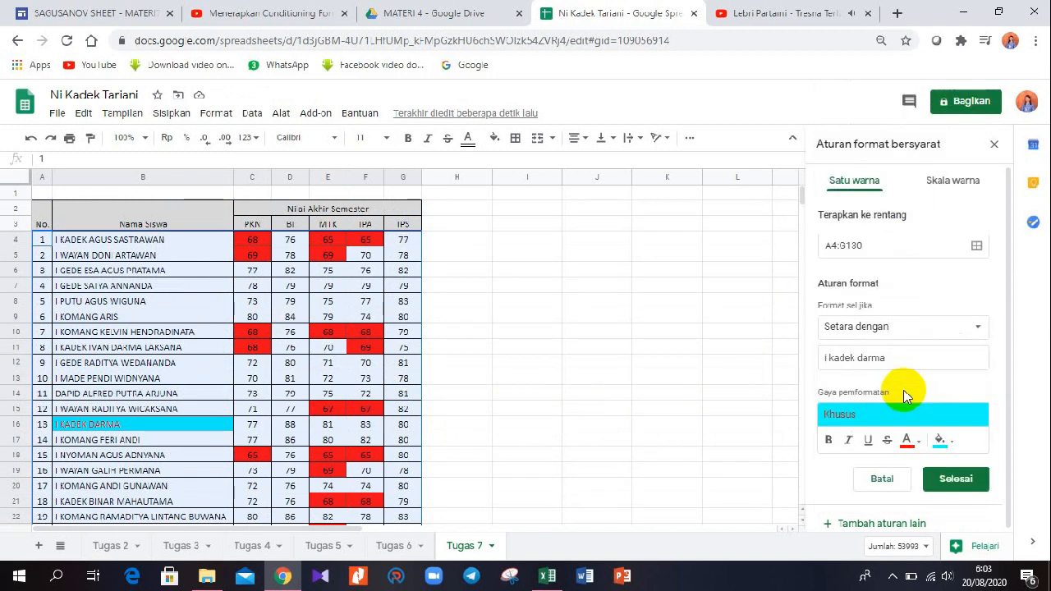
click(951, 479)
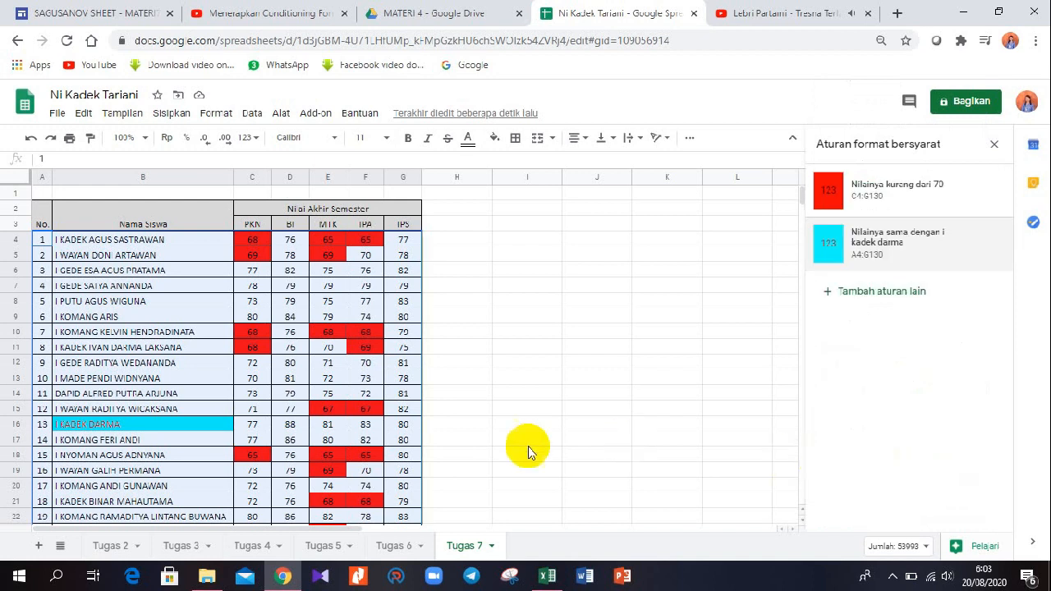
click(248, 362)
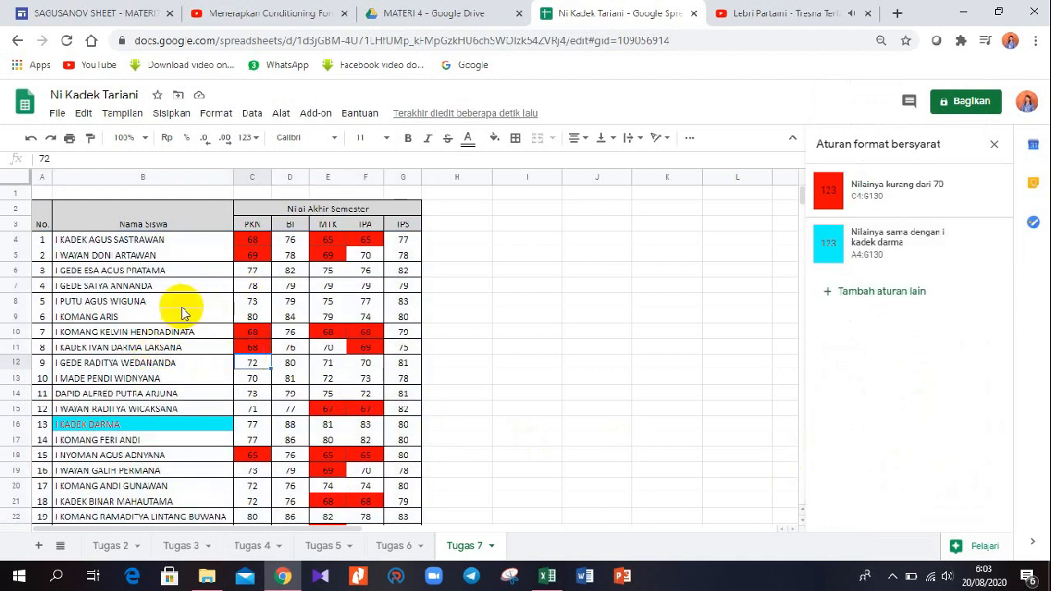